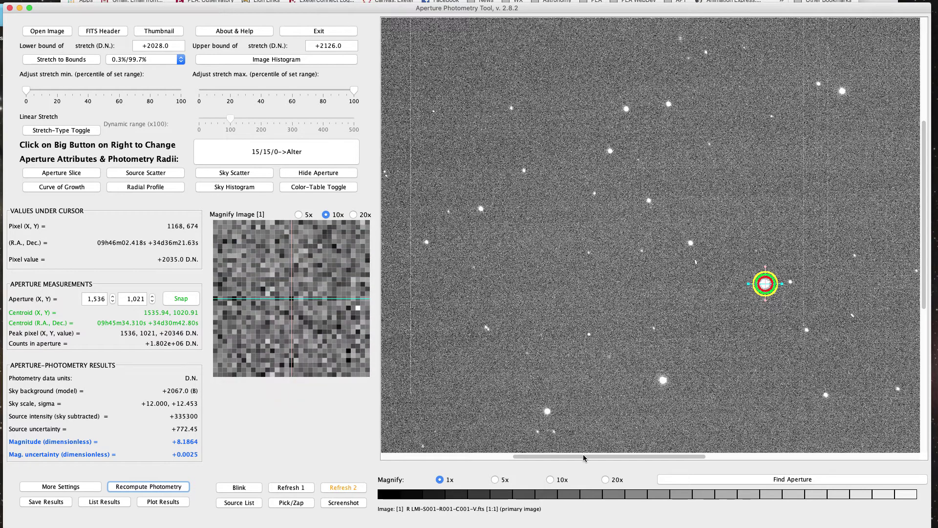
Pan the image and measure the bright star at 1327, 822, giving magnitude +9.1850.
drag(582, 454, 621, 460)
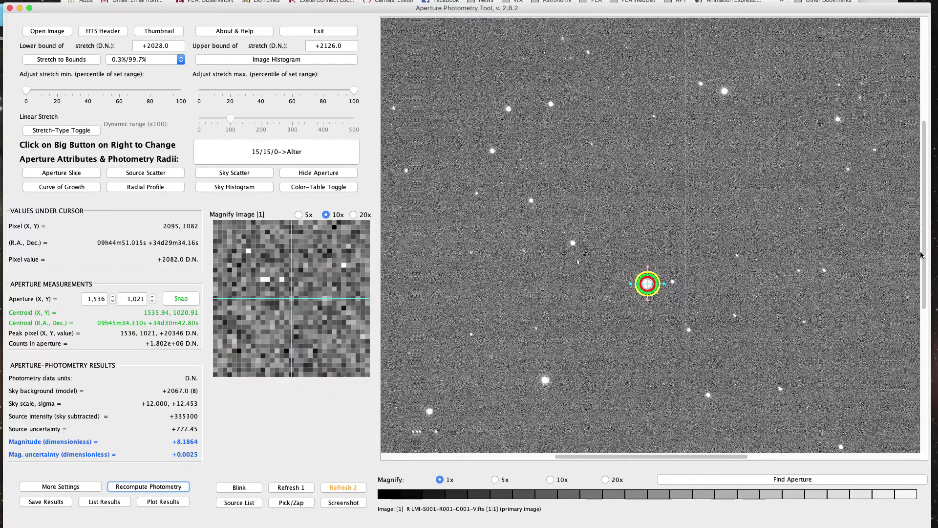
mouse_move(923, 260)
mouse_down()
mouse_move(923, 299)
mouse_move(923, 277)
mouse_up()
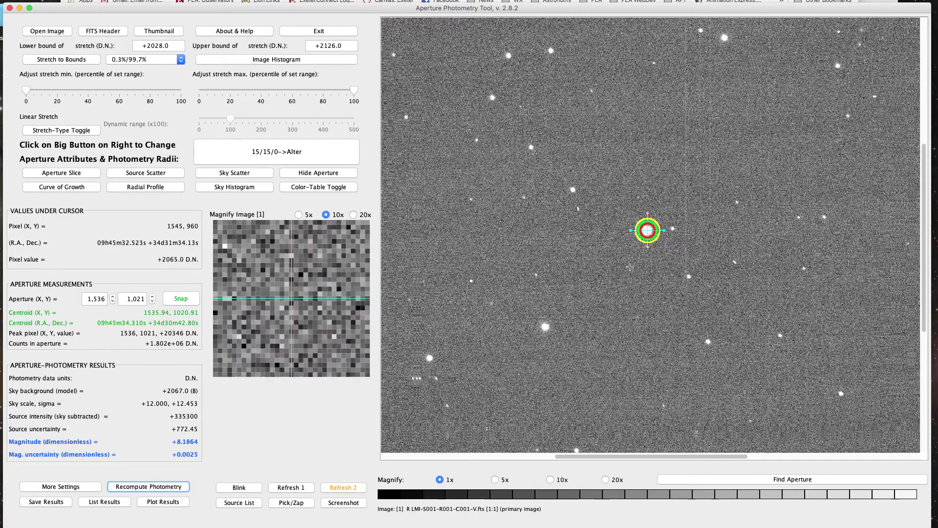
click(545, 326)
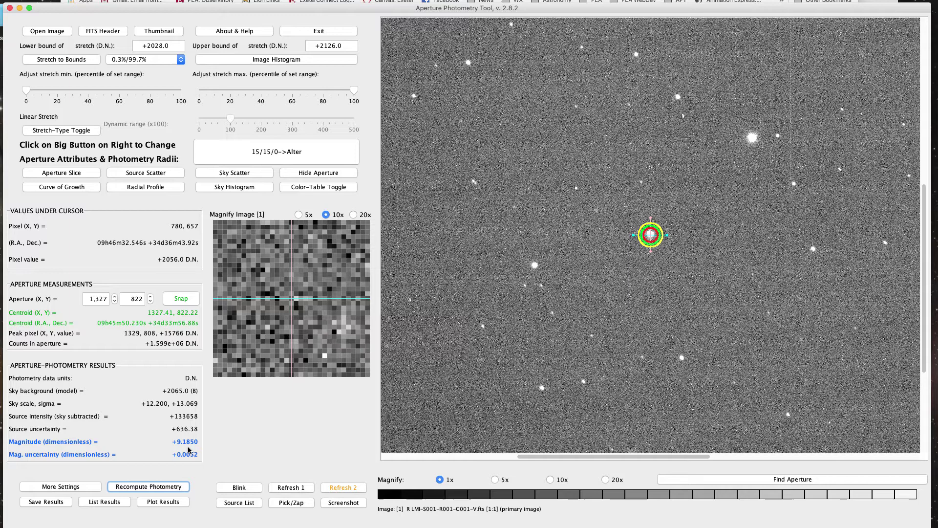
click(77, 488)
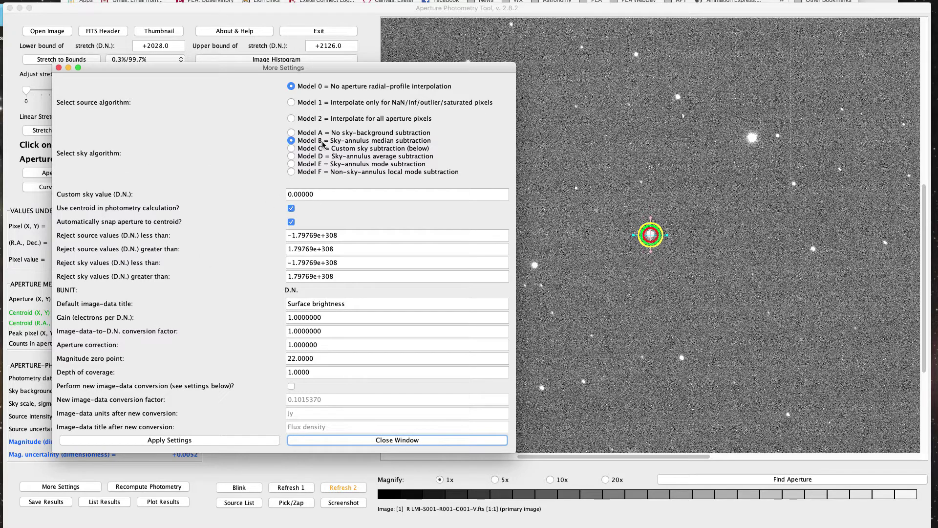
mouse_move(344, 144)
drag(317, 356, 277, 361)
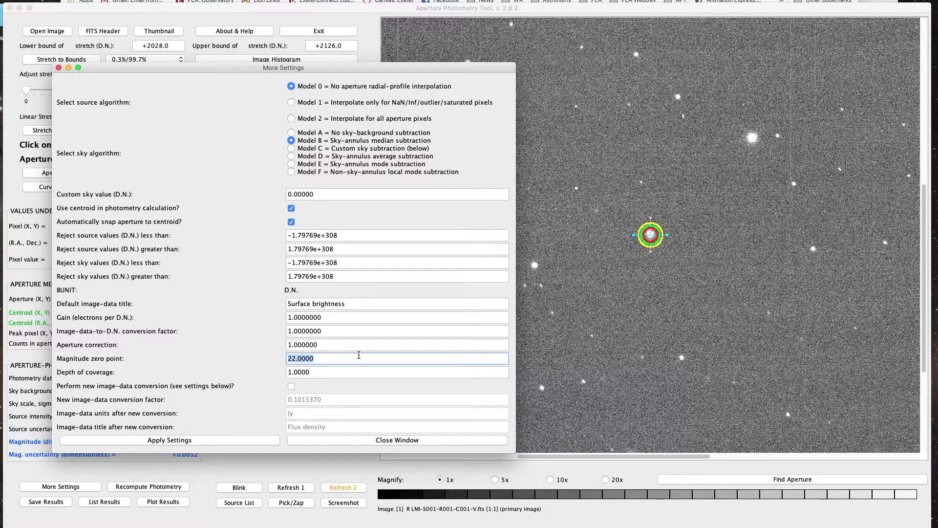
click(354, 440)
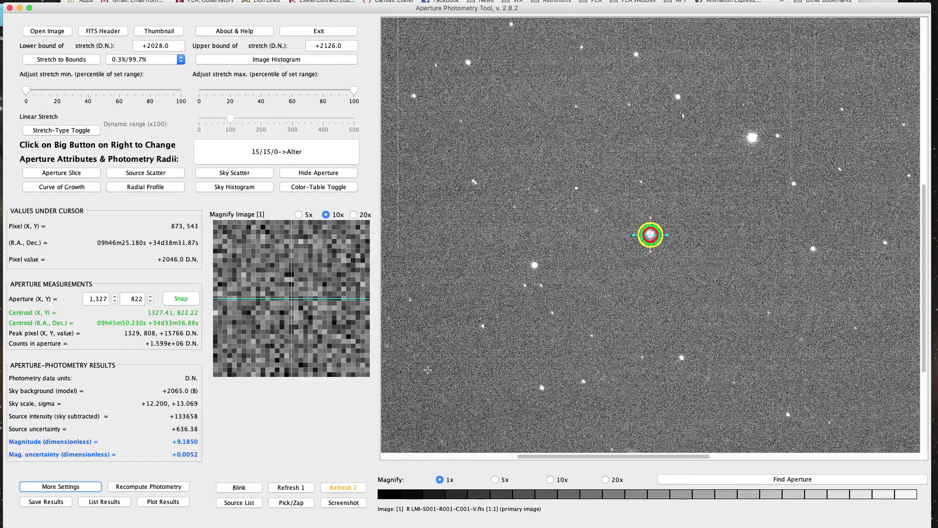
key(super+Tab)
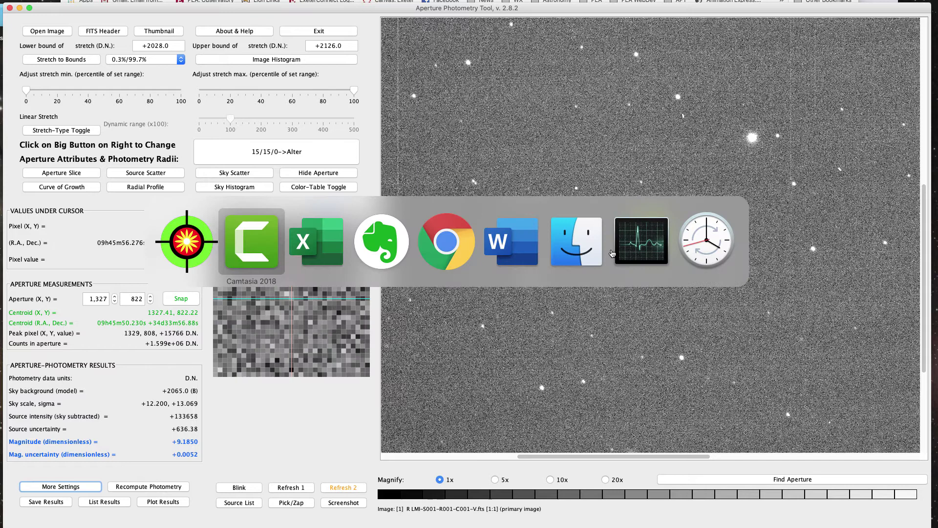
key(super+Tab)
key(super+Tab)
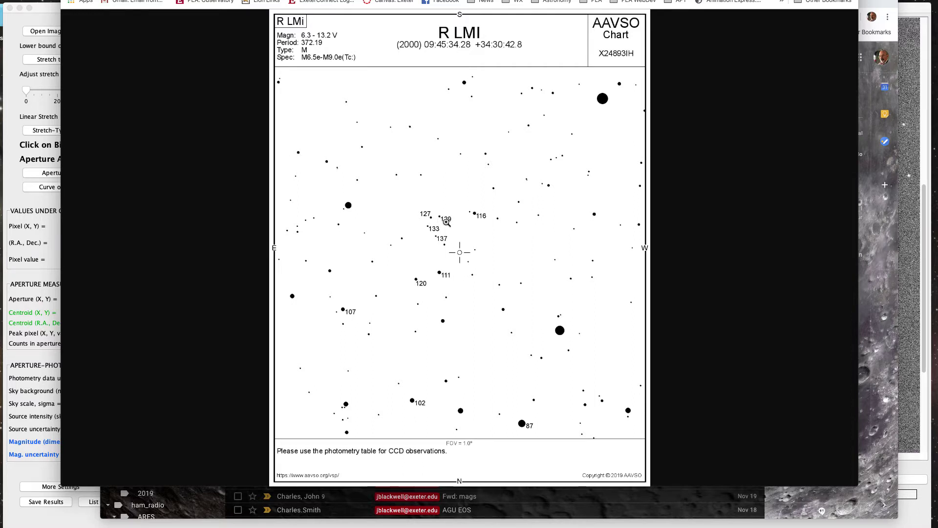
key(super+Tab)
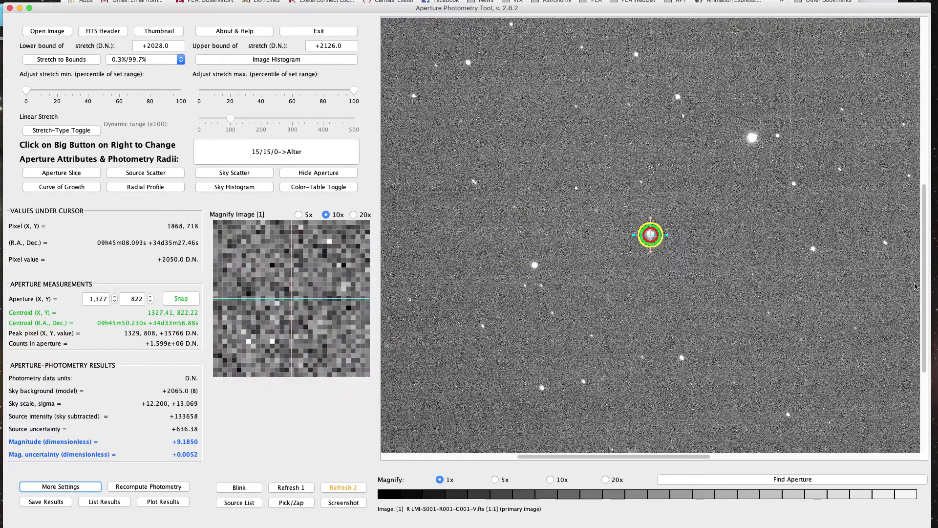
scroll(921, 282, up, 7)
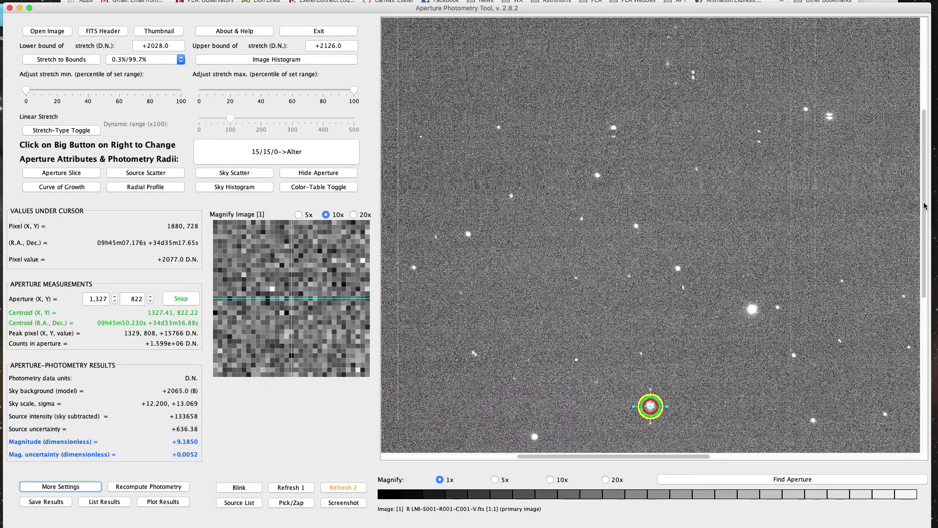
scroll(913, 341, down, 5)
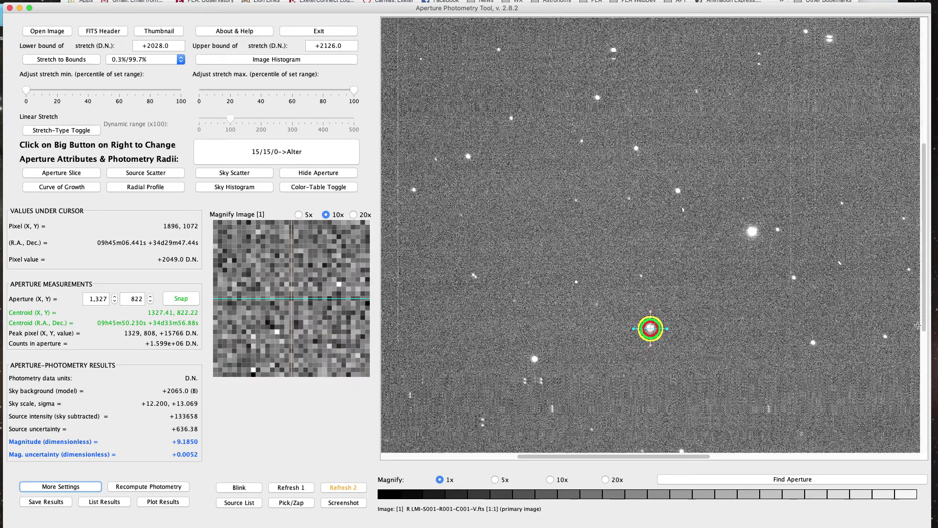
scroll(600, 450, right, 3)
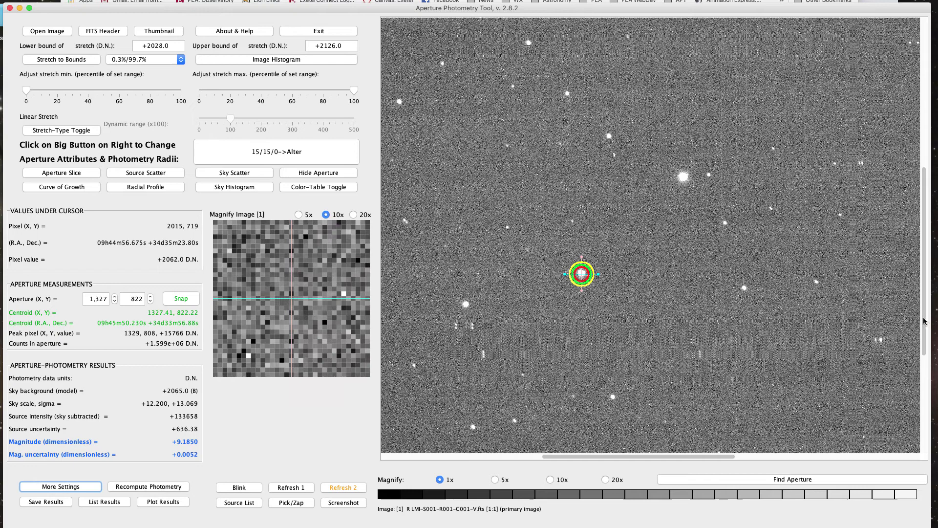
scroll(924, 315, up, 1)
scroll(924, 315, up, 1)
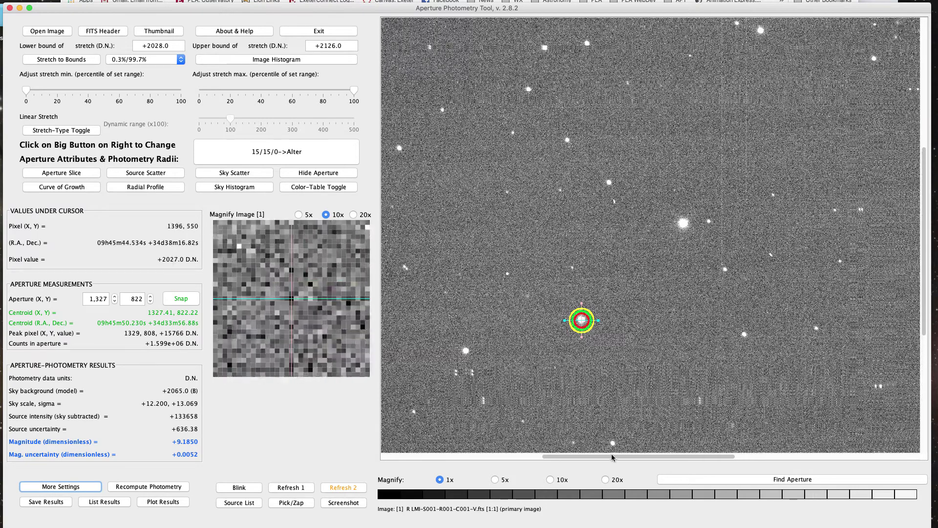
drag(609, 456, 632, 455)
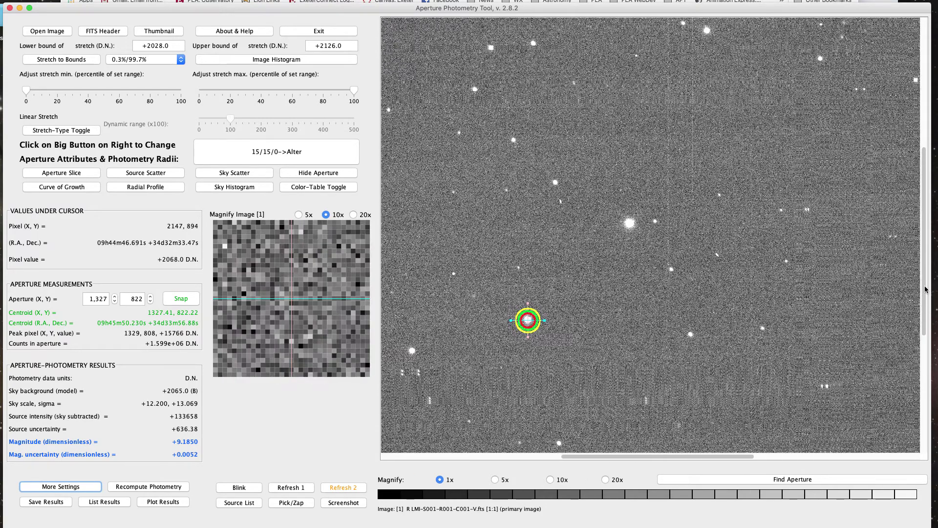
scroll(925, 282, up, 1)
scroll(924, 283, up, 3)
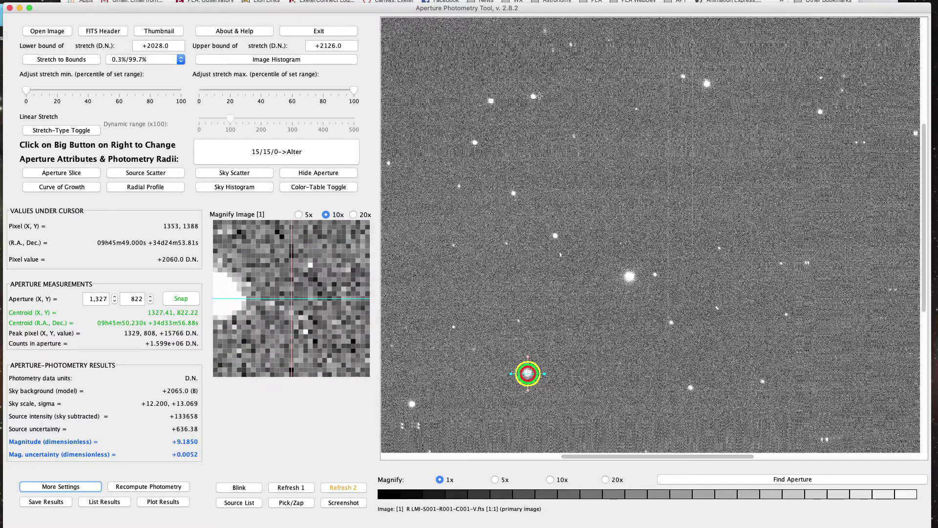
key(super+Tab)
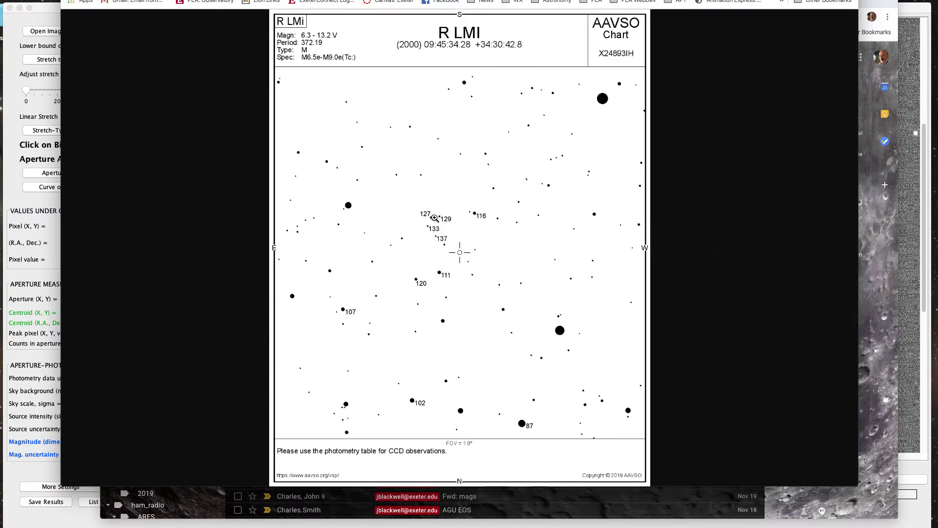
key(super+Tab)
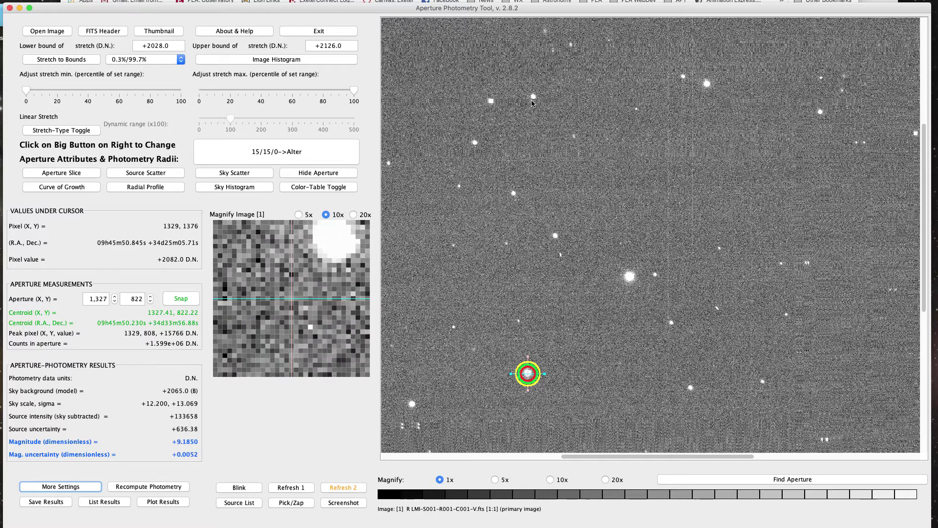
Centre the aperture on the star at 1252, 1379: intensity 26247, magnitude +10.9523.
click(491, 103)
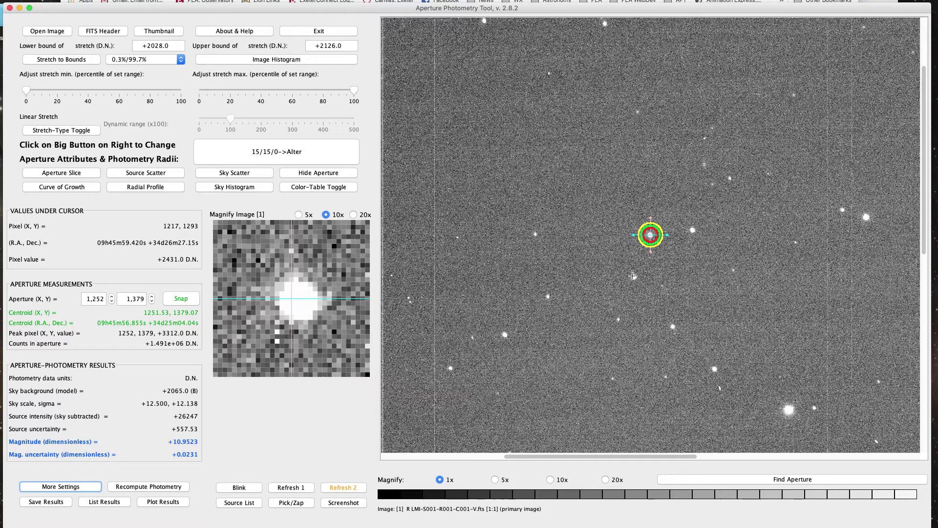
Select comparison star 127's V magnitude 12.686 in the R LMi photometry table, then return to Excel.
key(super+Tab)
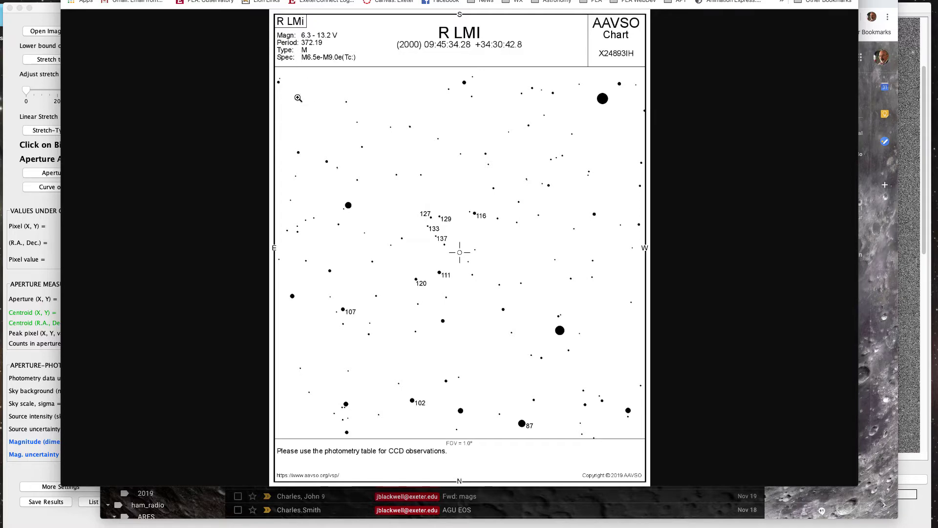
key(super+w)
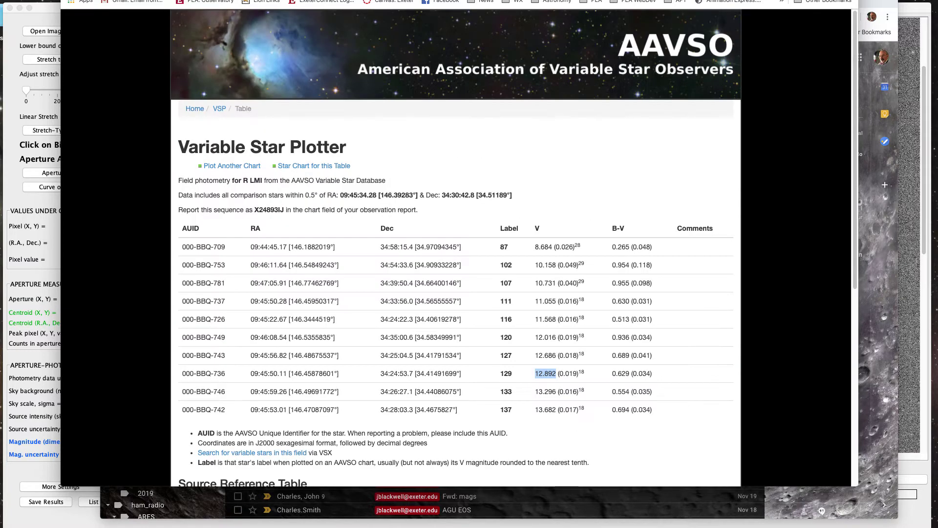
click(221, 327)
drag(500, 355, 590, 355)
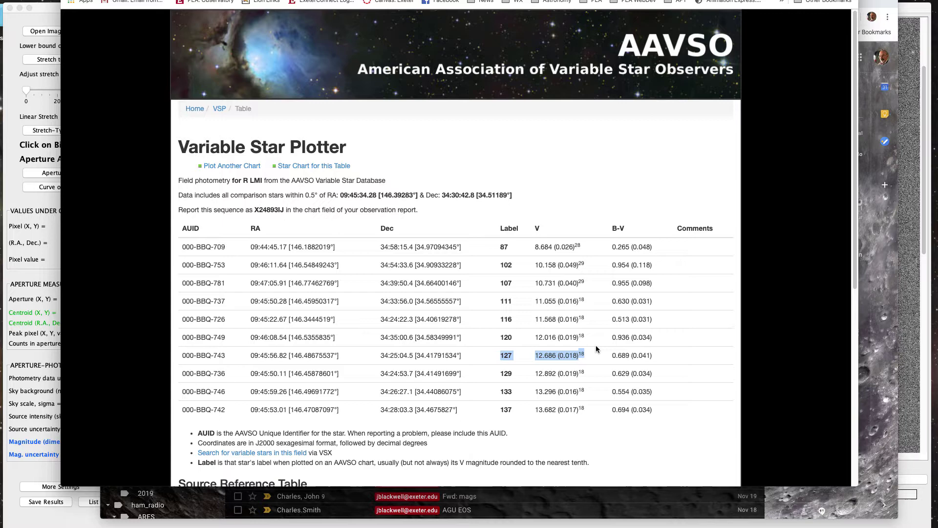
key(super+Tab)
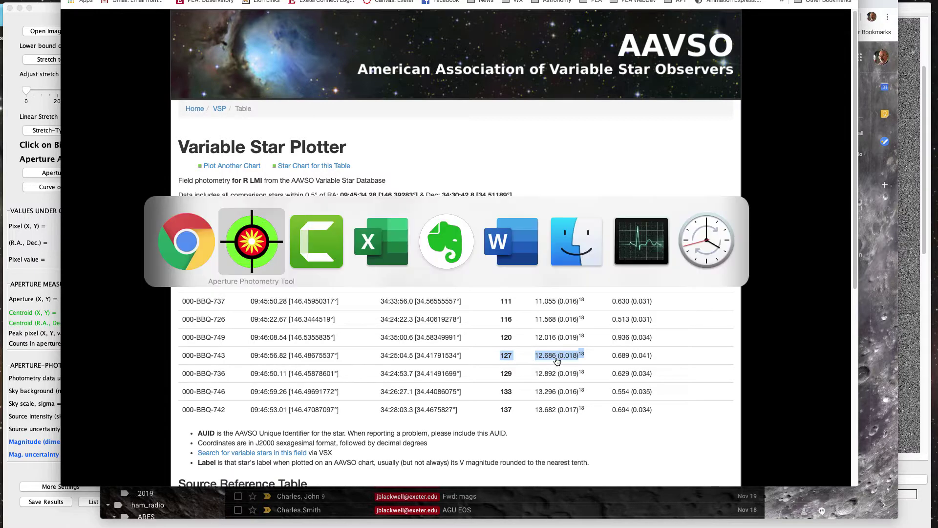
key(super+Tab)
key(super+Tab)
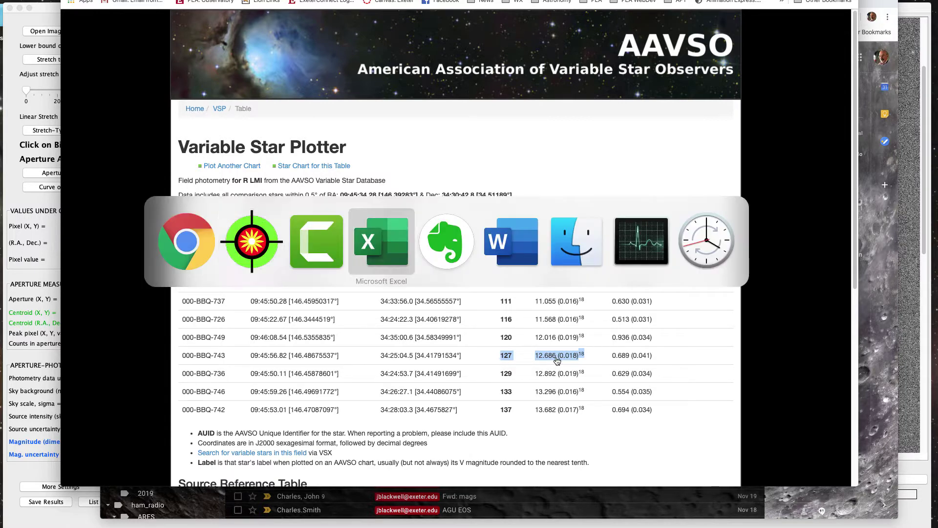
Enter the known V magnitude 12.686 in cell D6 and check the intensity in the photometry tool.
click(272, 195)
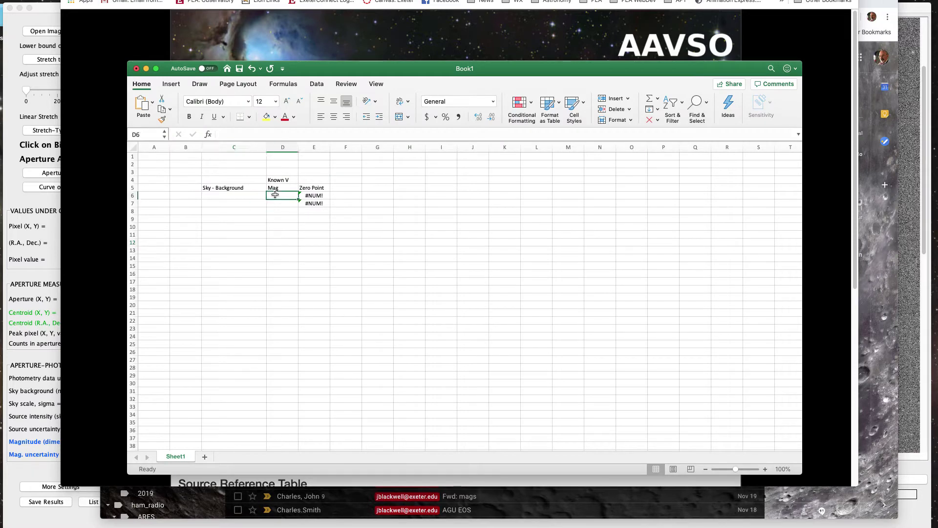
text(12.686)
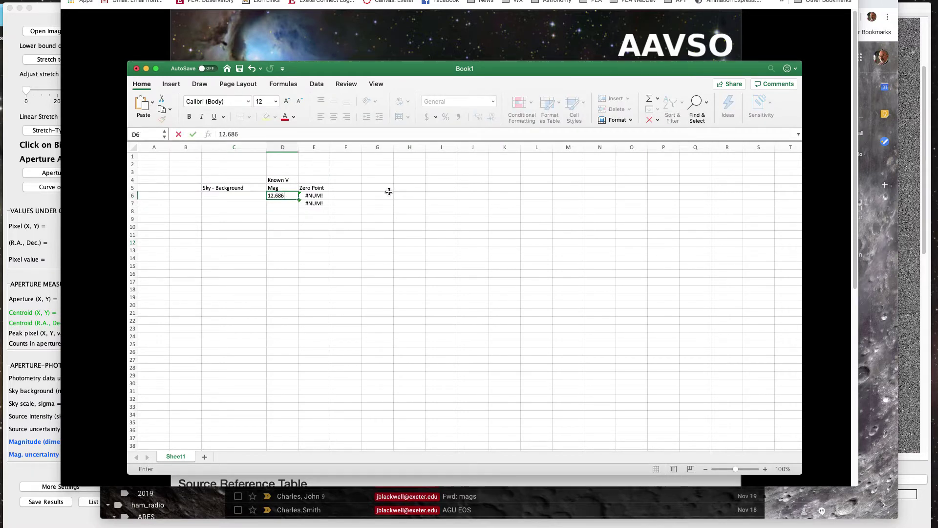
key(Left)
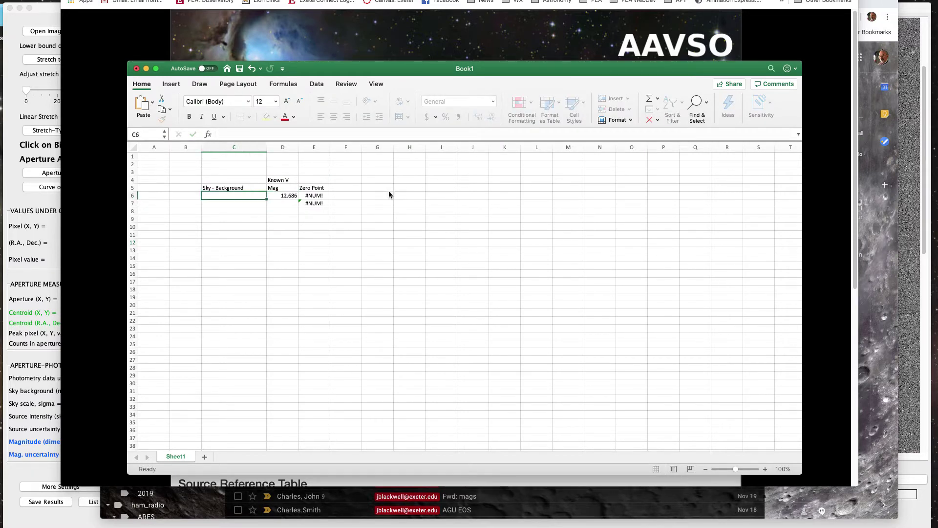
key(super+Tab)
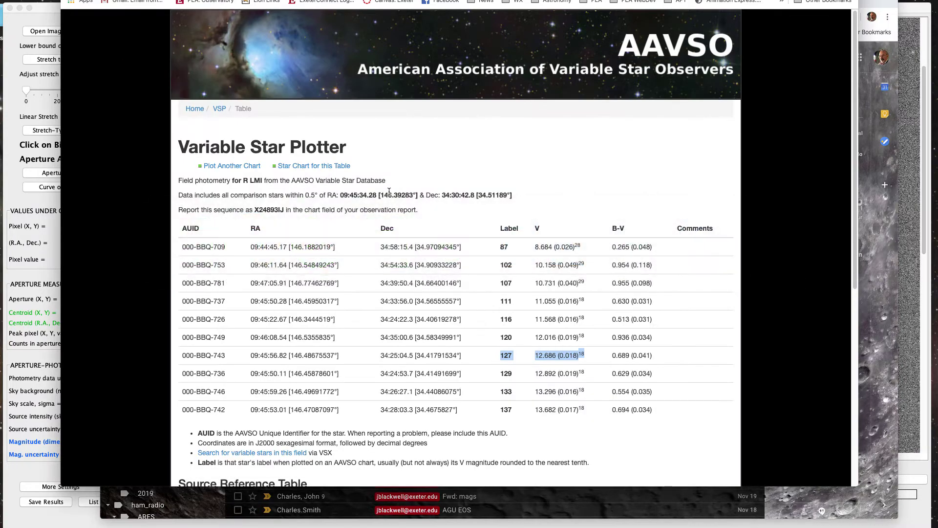
key(super+Tab)
key(super+Tab)
key(super+Tab)
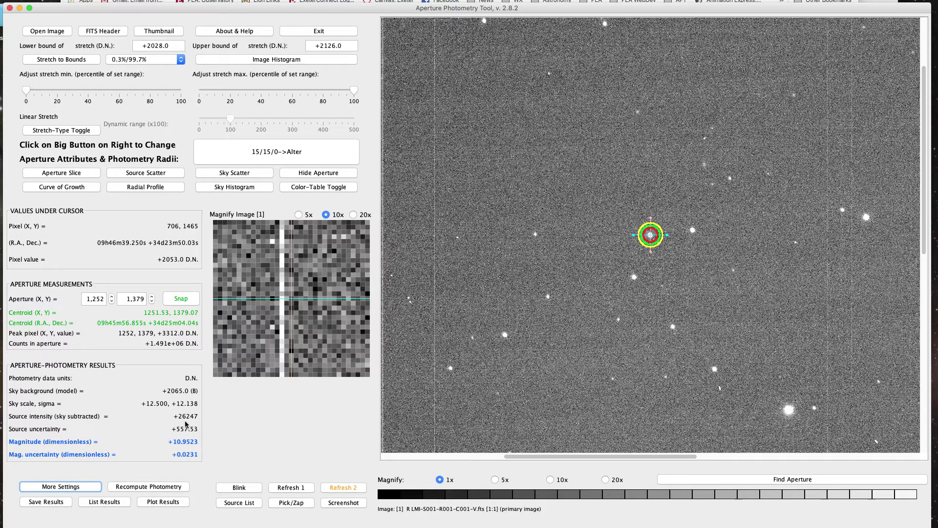
Enter intensity 26247 in C6 and copy the resulting zero point 23.7336992 from E6.
key(super+Tab)
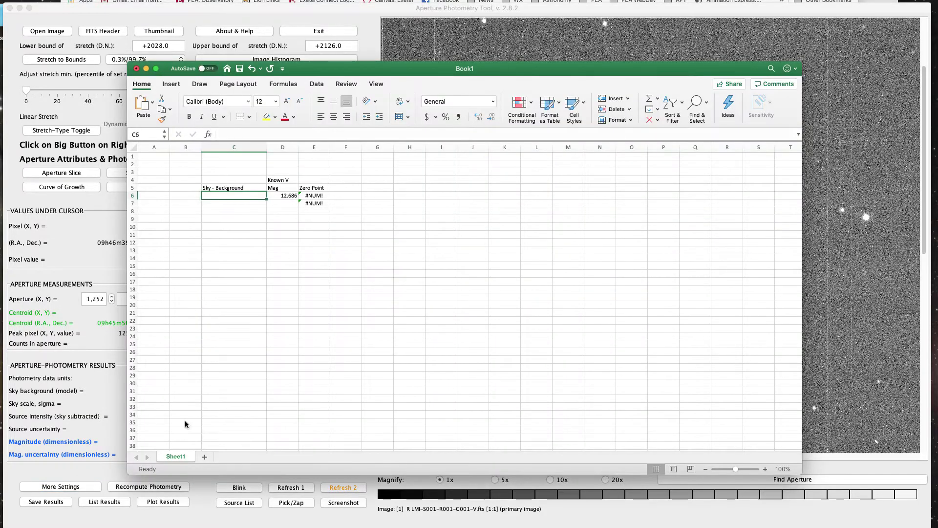
text(26247)
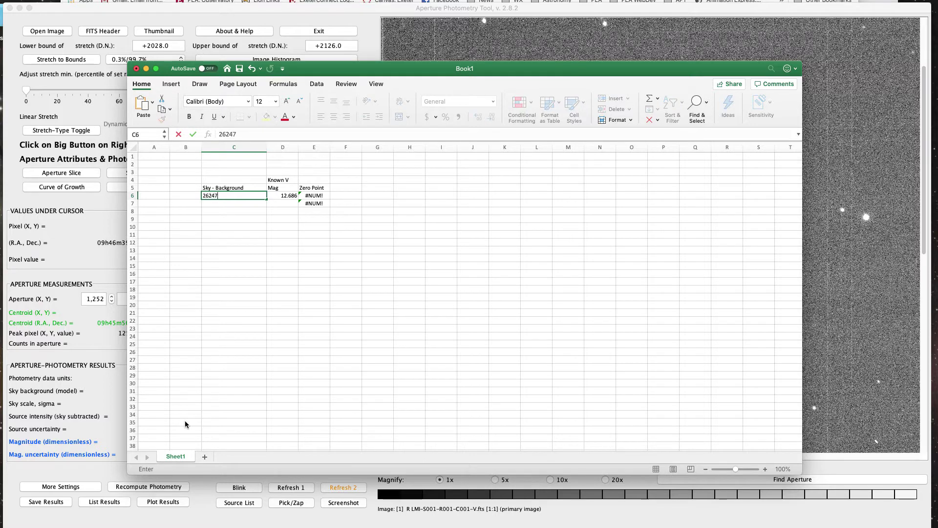
key(Return)
key(Up)
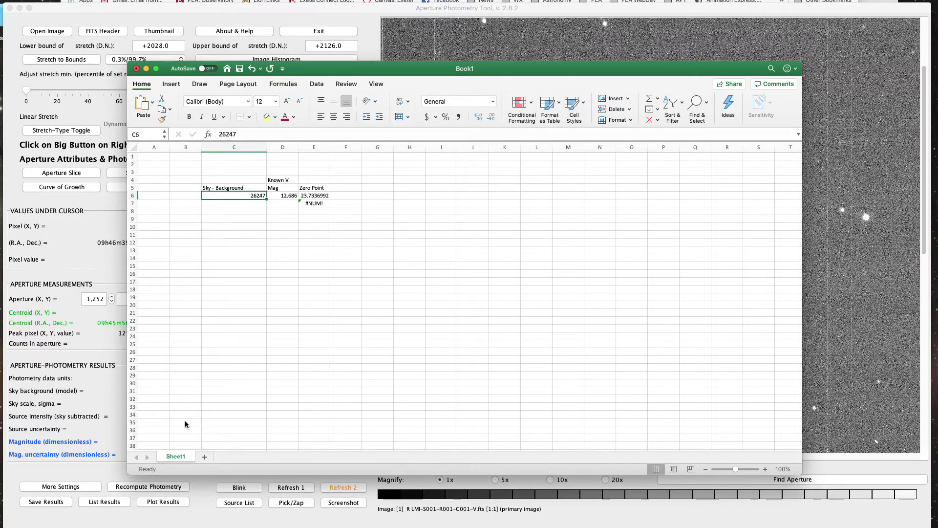
key(Right)
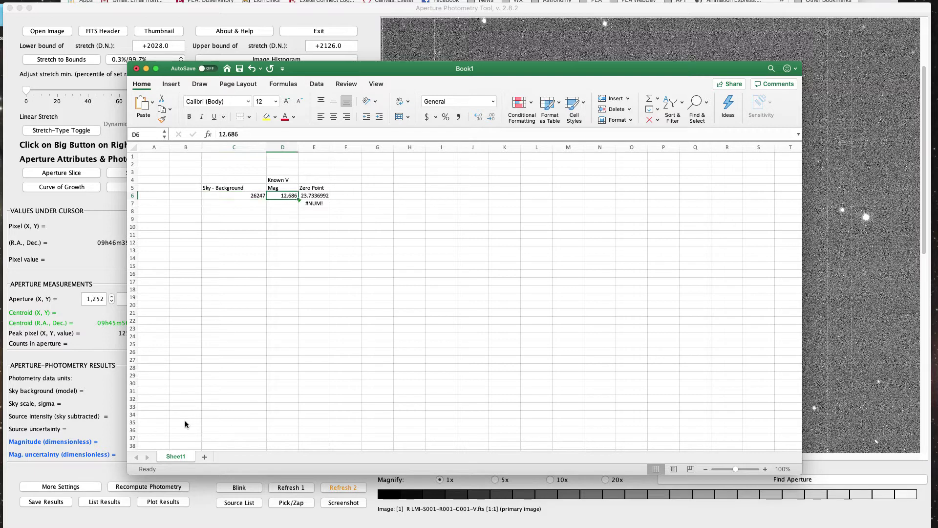
key(Right)
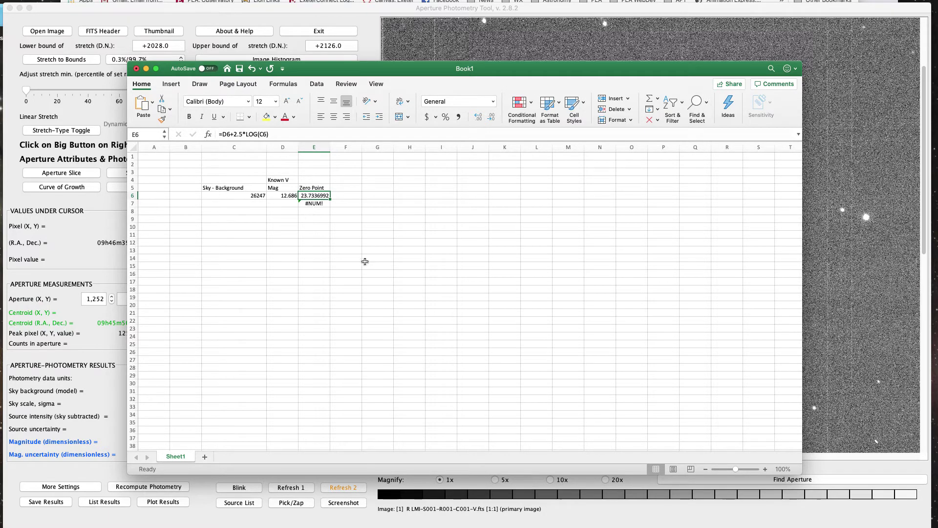
key(super+c)
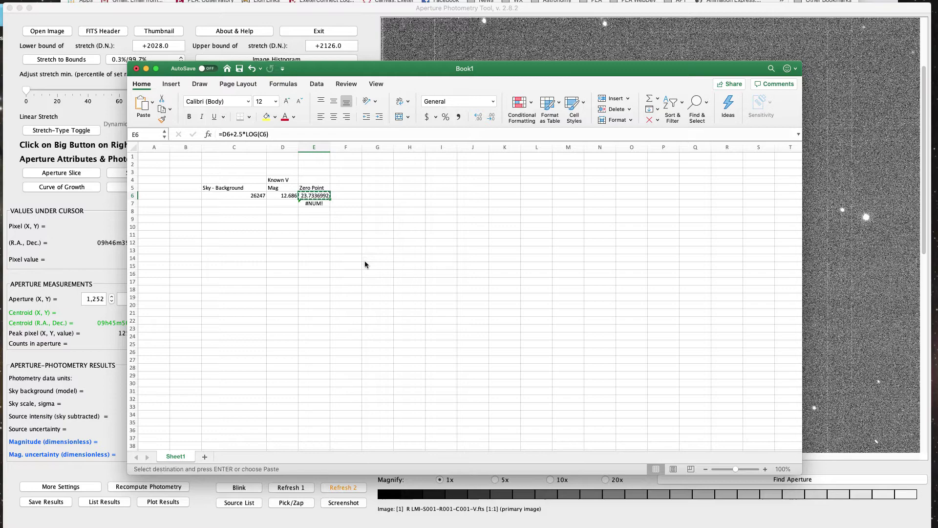
key(super+Tab)
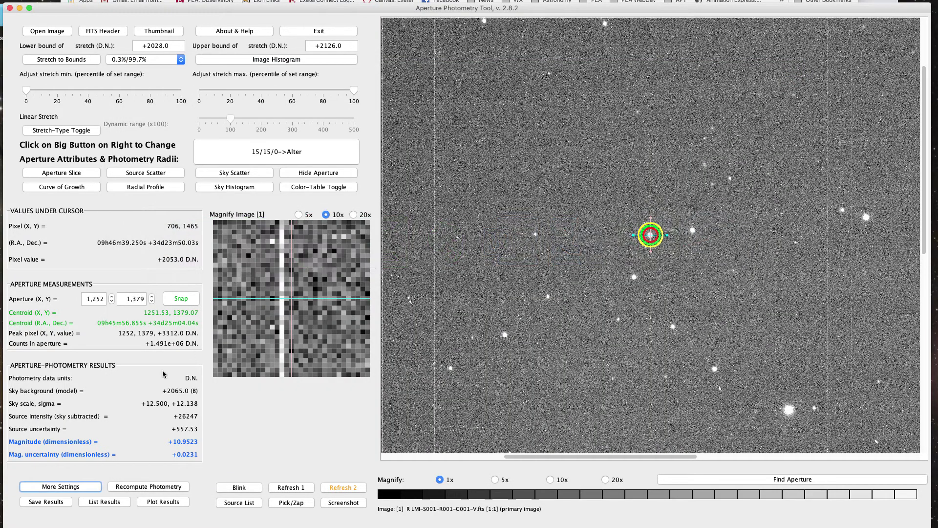
Replace the 22.0000 magnitude zero point with 23.73369918 in More Settings and apply it.
click(72, 487)
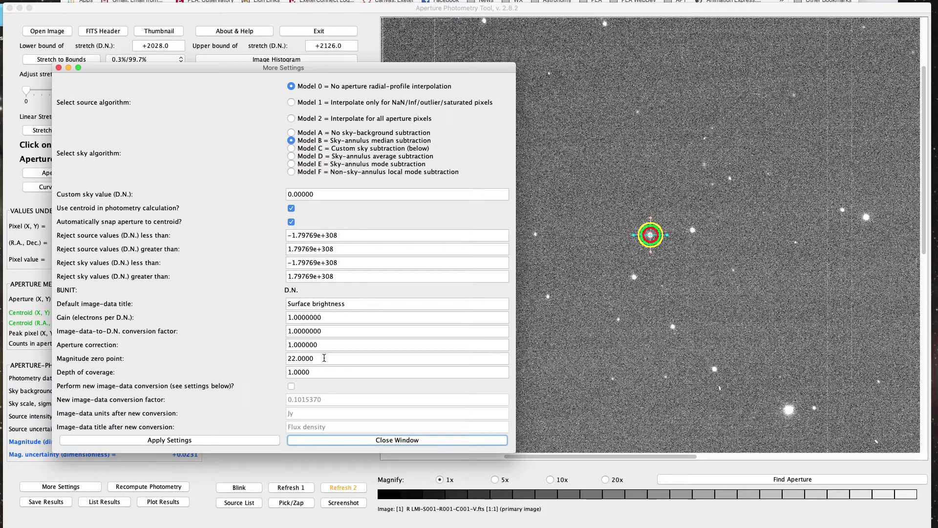
double_click(325, 358)
key(super+v)
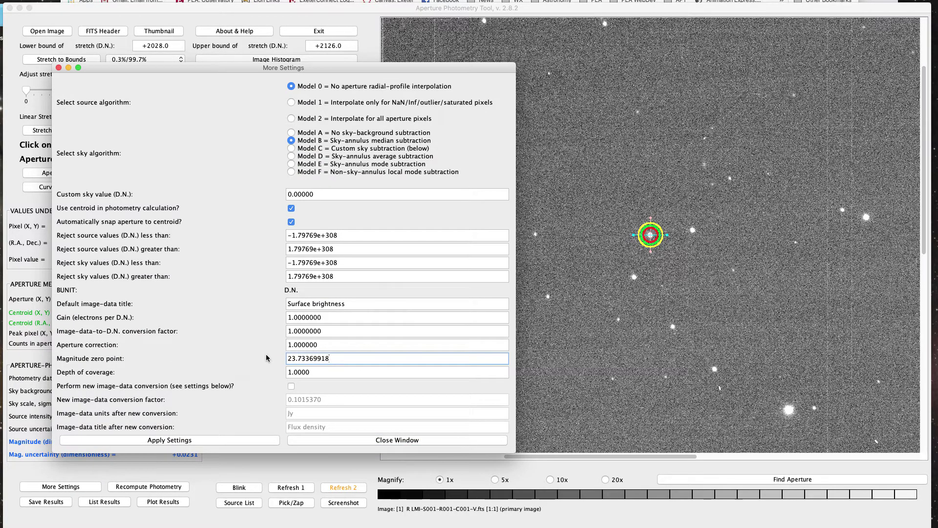
click(207, 439)
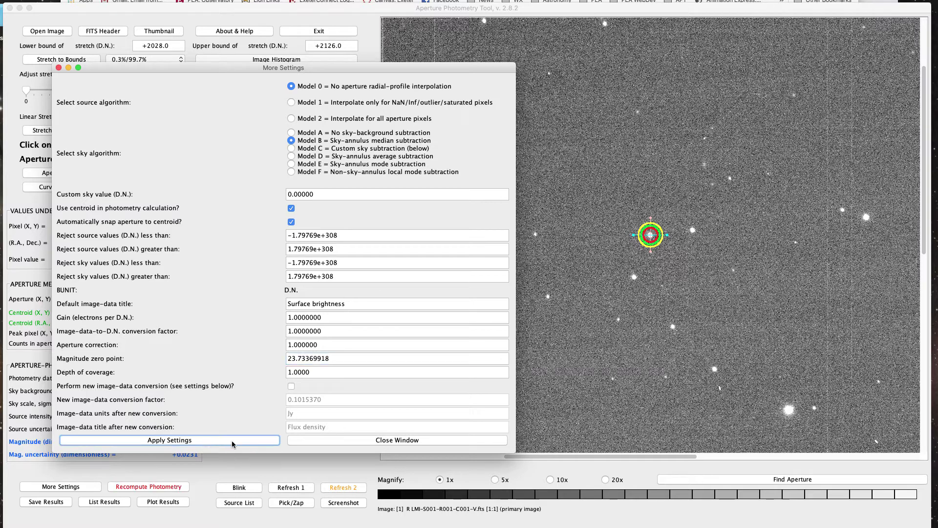
click(404, 440)
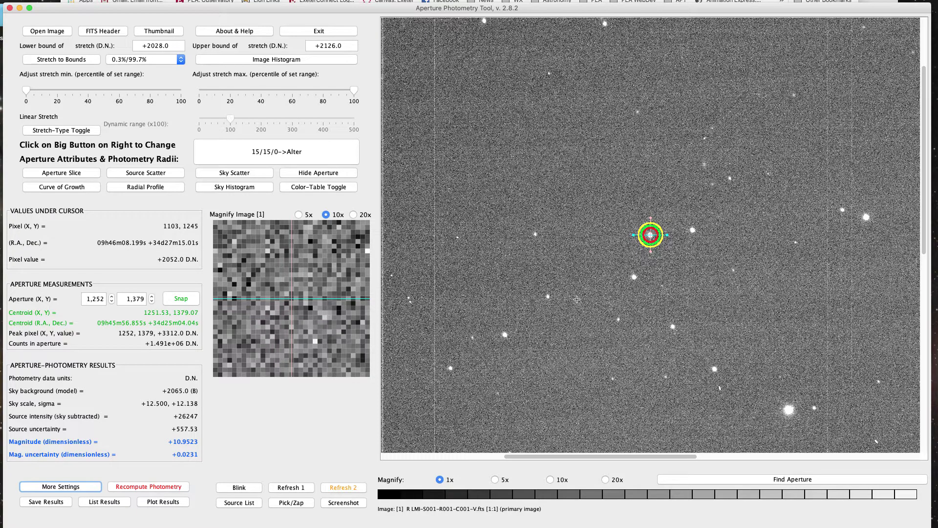
Re-measure the comparison star at 1252, 1379, now +12.6860, then scroll toward R LMi.
click(595, 204)
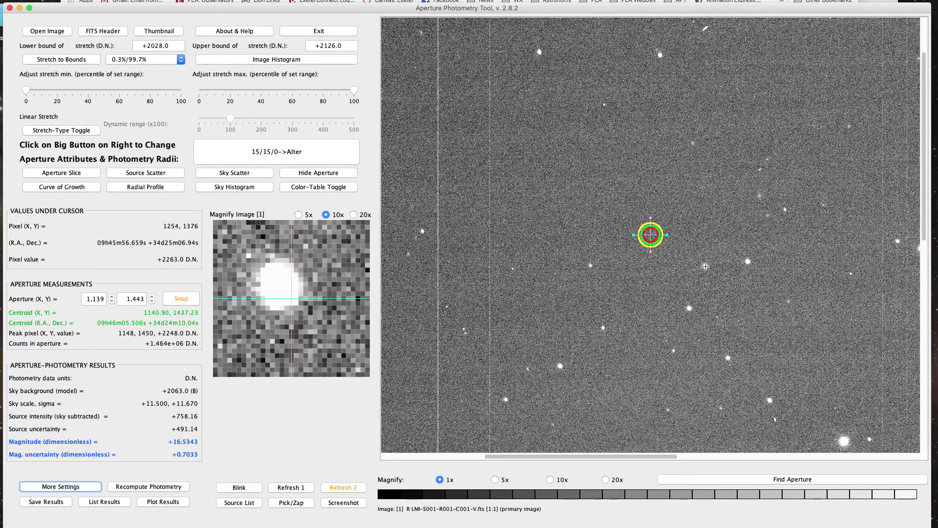
click(707, 266)
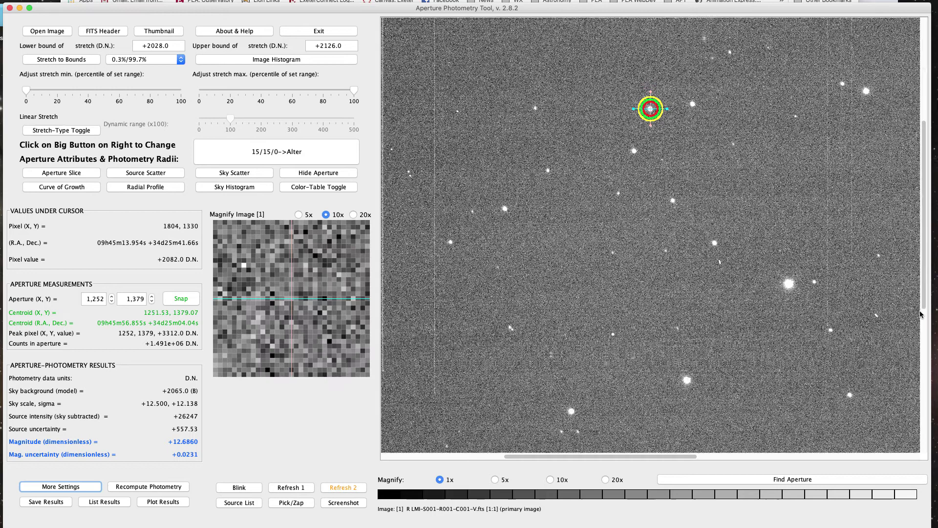
scroll(921, 314, down, 1)
scroll(635, 391, right, 10)
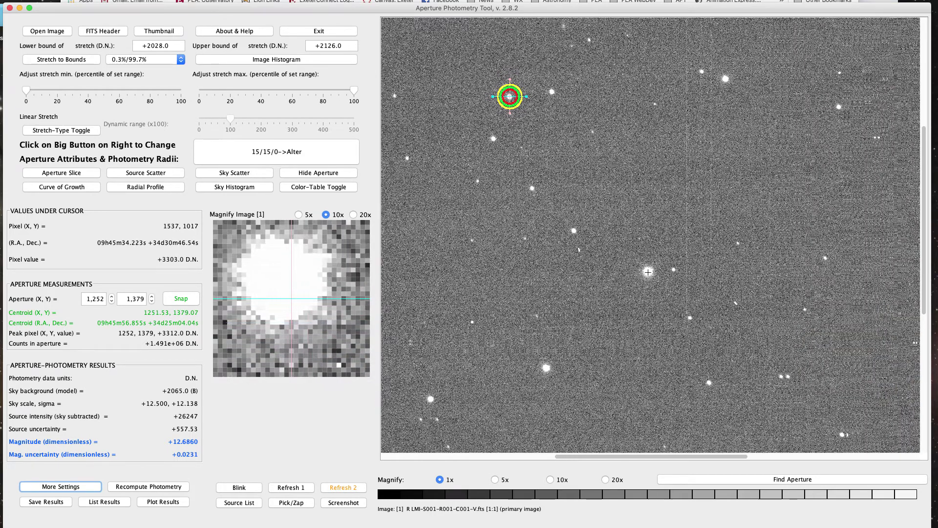
scroll(648, 272, down, 3)
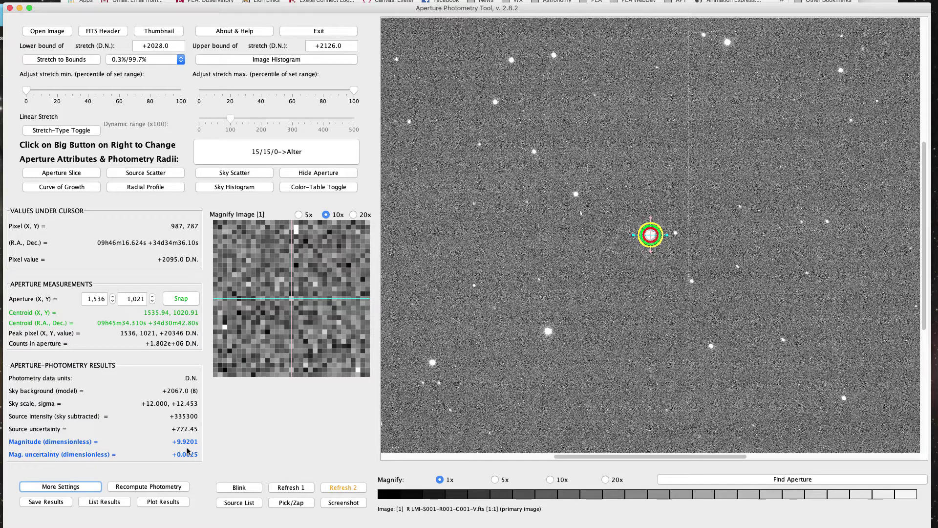
key(super+Tab)
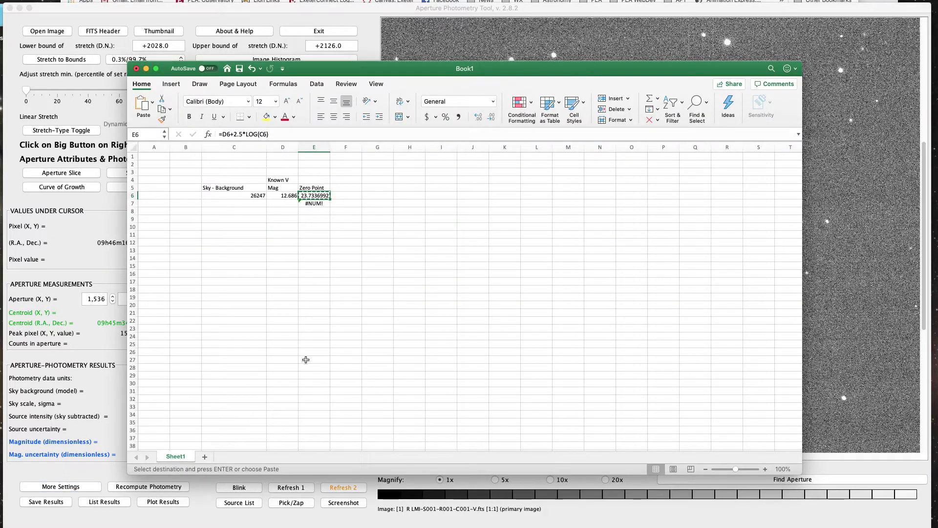
key(Escape)
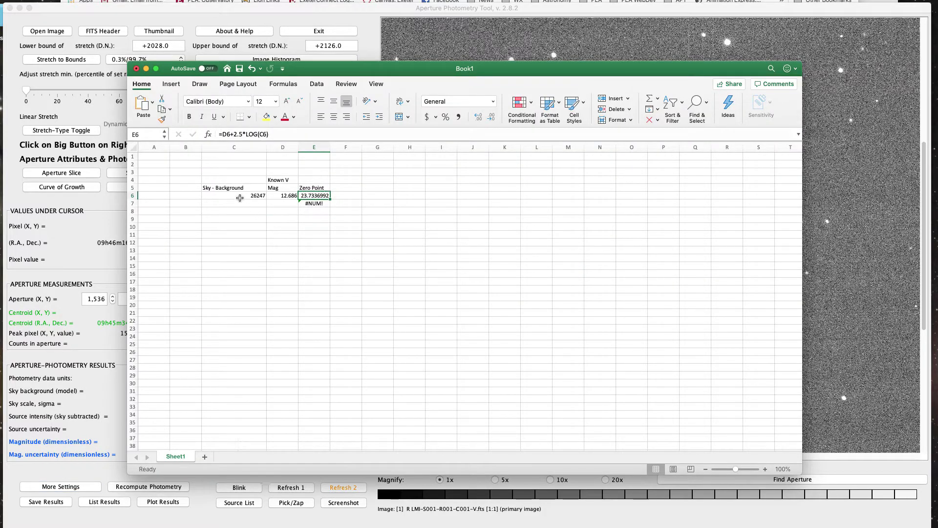
click(286, 205)
drag(286, 205, 292, 279)
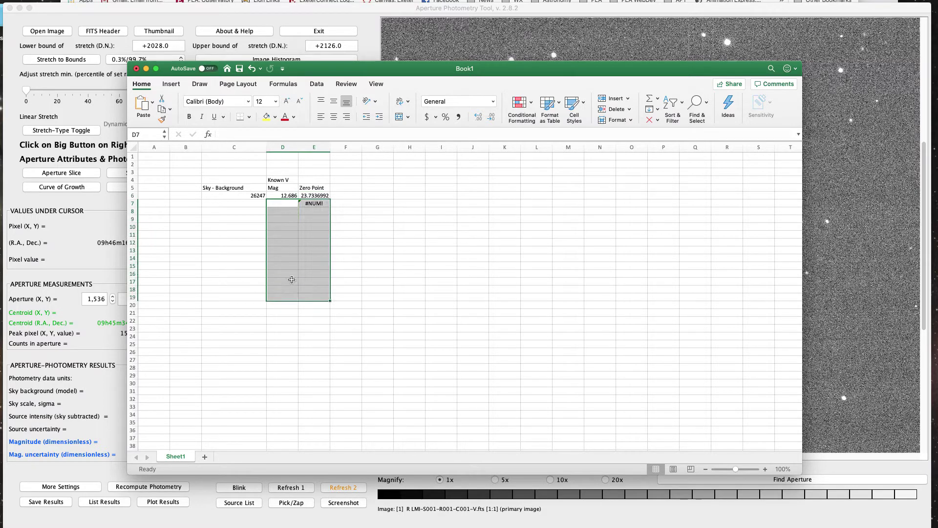
click(239, 204)
drag(239, 203, 251, 318)
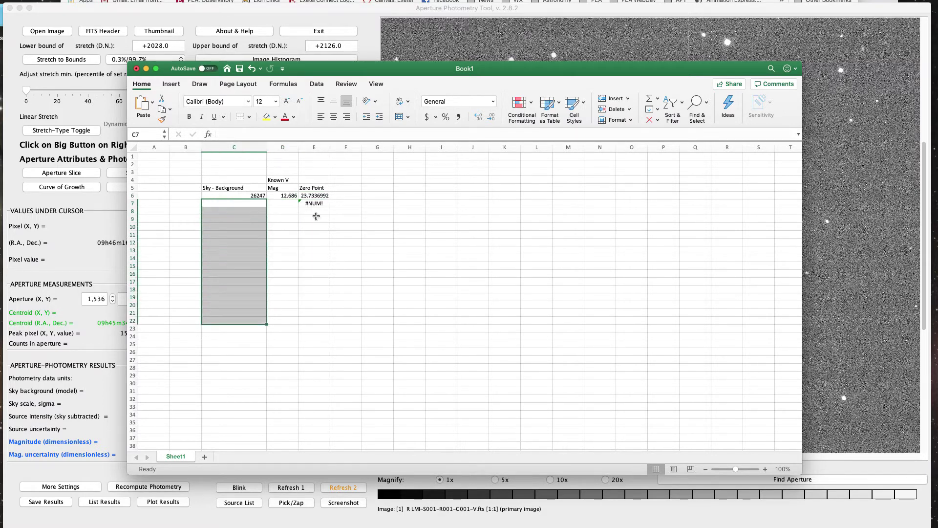
drag(314, 212, 325, 326)
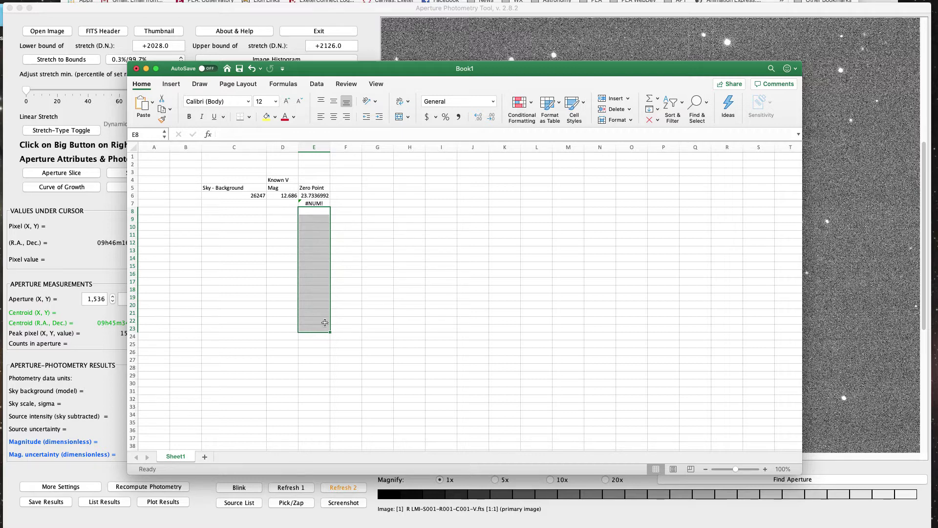
click(402, 298)
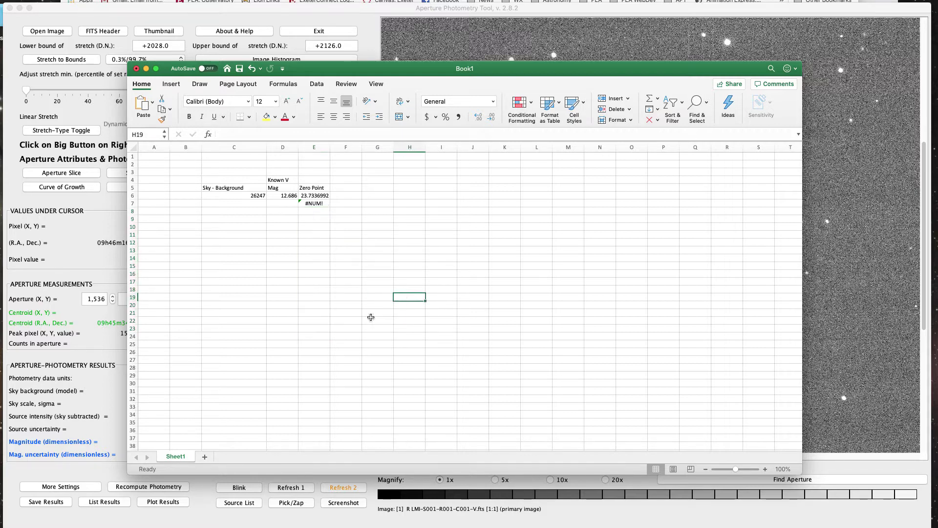
Bring Aperture Photometry Tool in front of Excel and pan the image with the scrollbars.
click(369, 12)
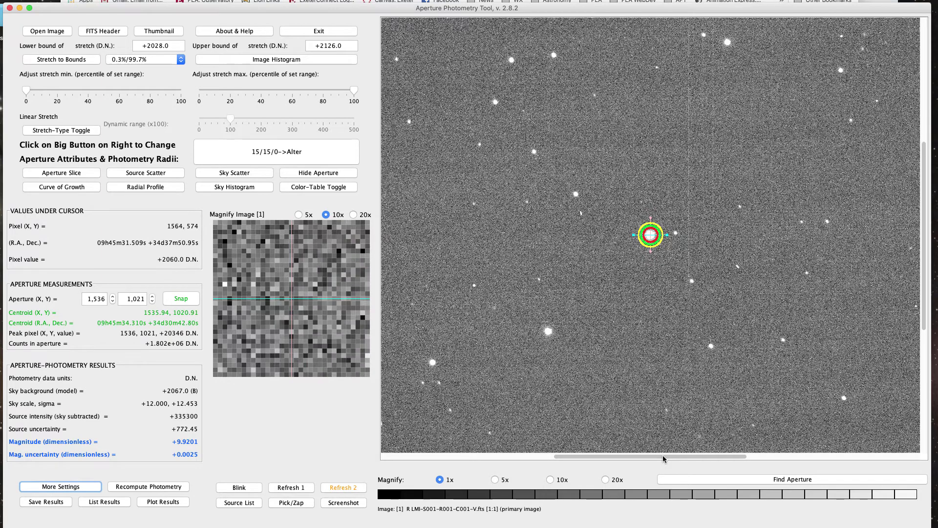
drag(663, 455, 683, 456)
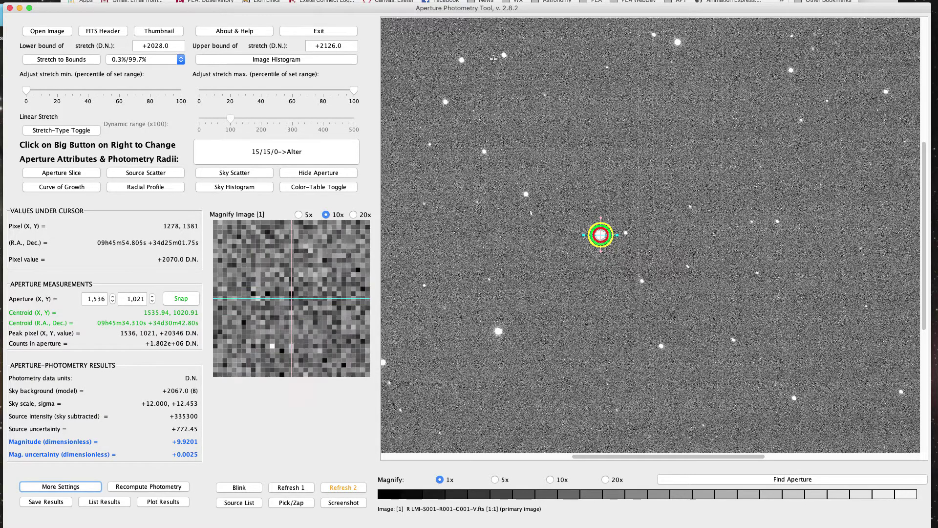
mouse_move(922, 157)
mouse_down()
mouse_move(914, 86)
mouse_move(914, 172)
mouse_up()
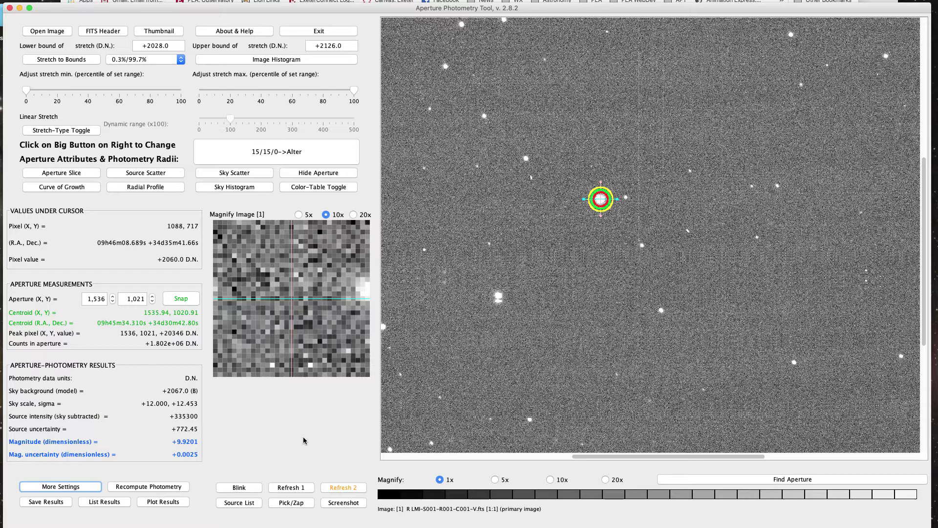
Generate source list sourceListByAPT.dat under the default file name, detecting 516 sources.
click(240, 503)
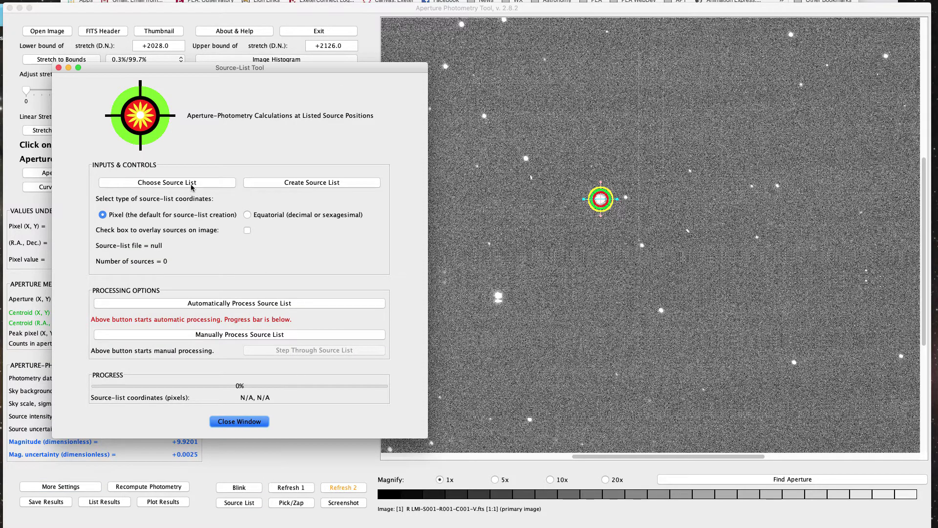
click(270, 184)
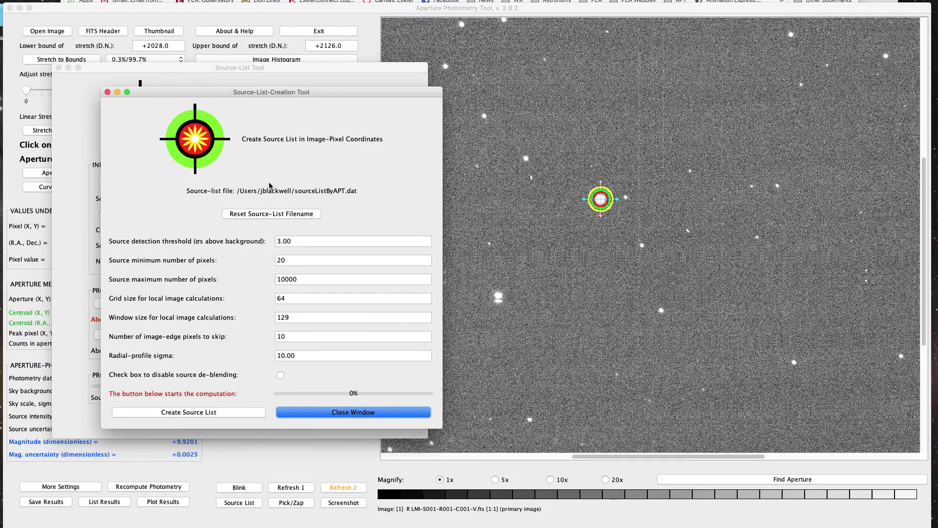
click(264, 215)
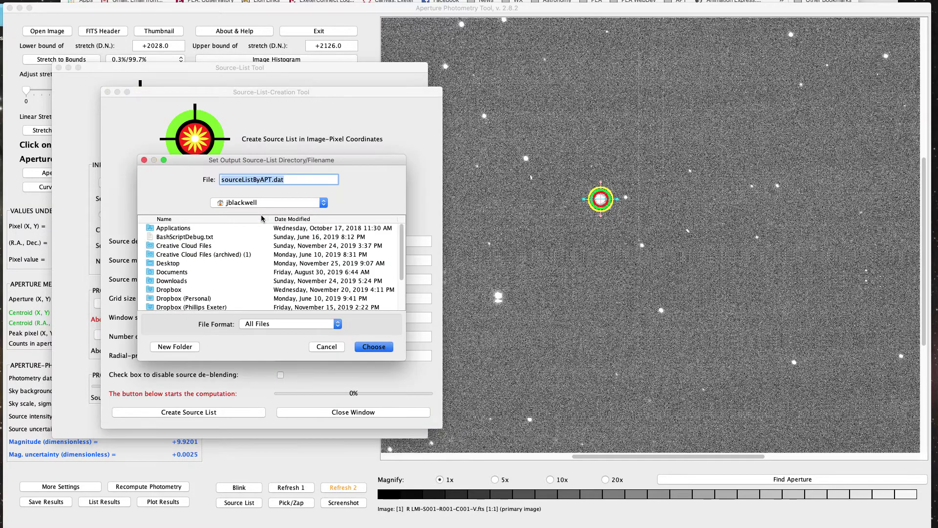
click(326, 348)
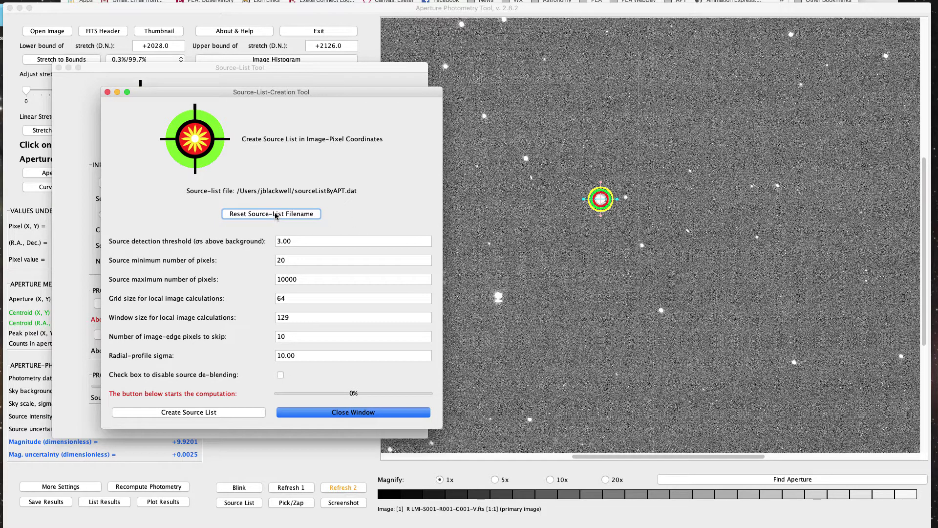
click(203, 414)
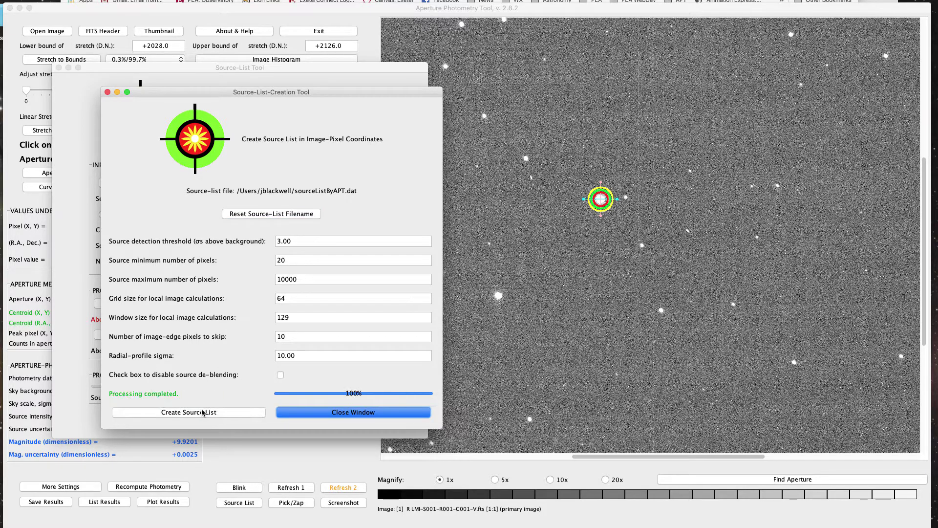
click(324, 414)
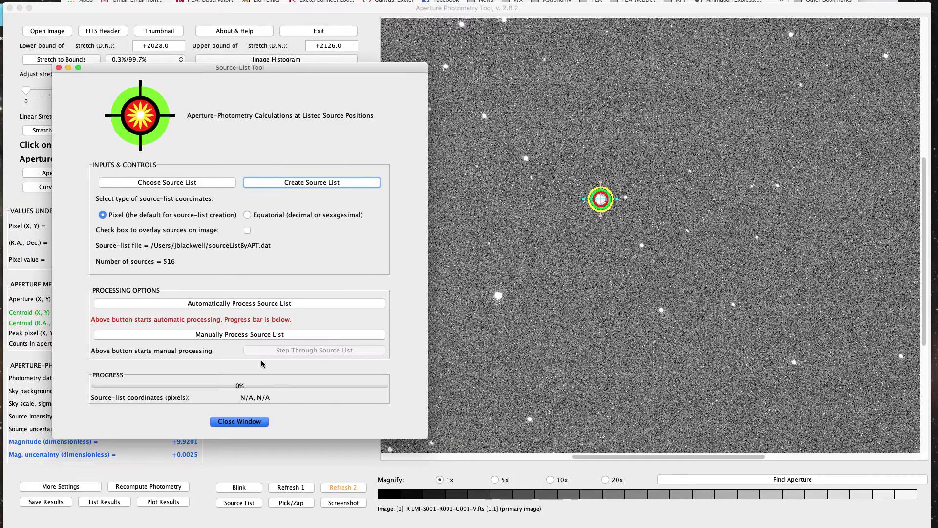
Automatically process all 516 listed sources, then close the Source-List Tool.
click(222, 304)
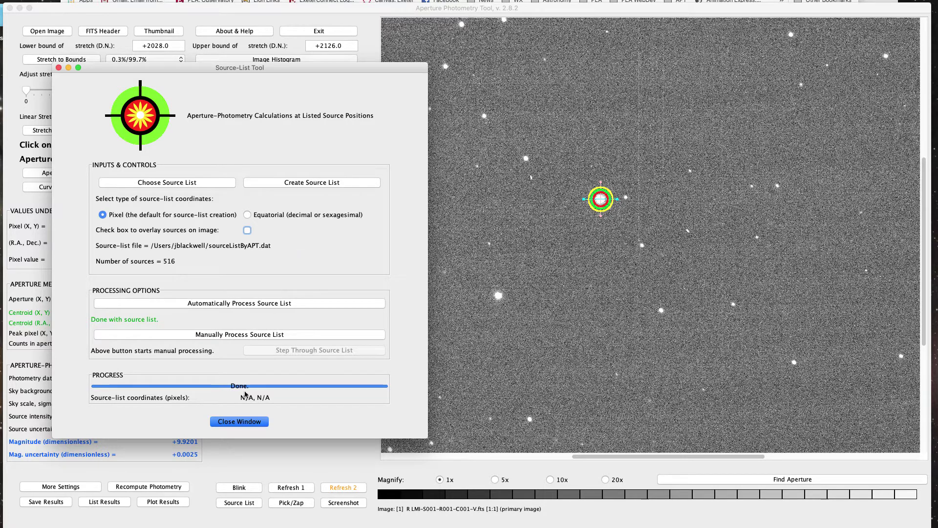
click(239, 422)
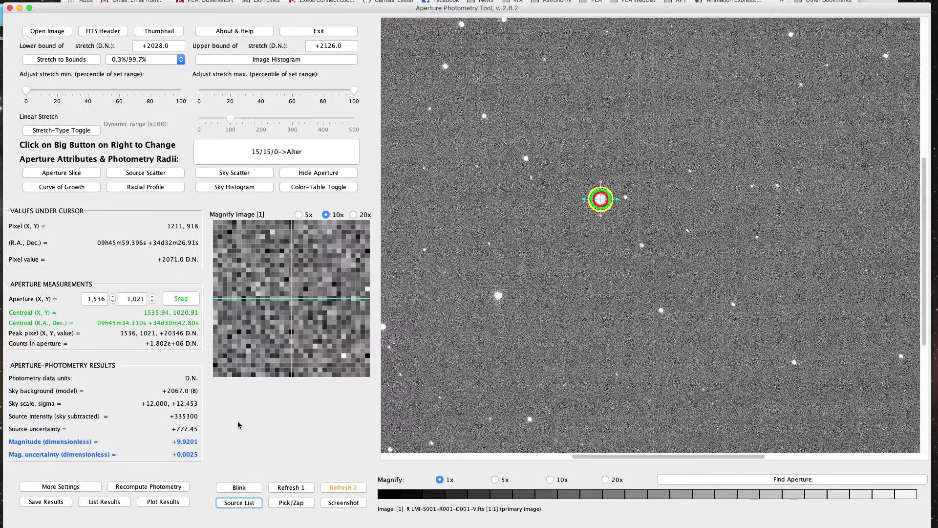
click(93, 503)
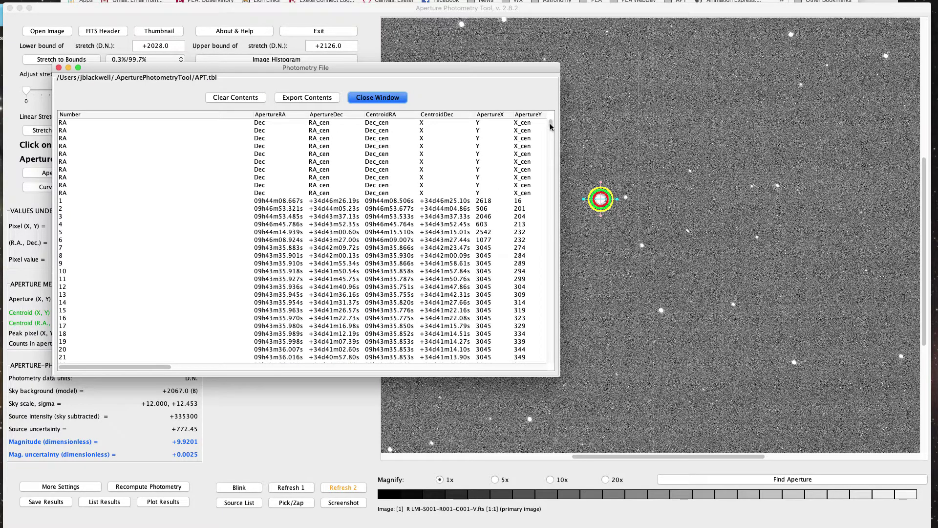
drag(561, 377, 899, 408)
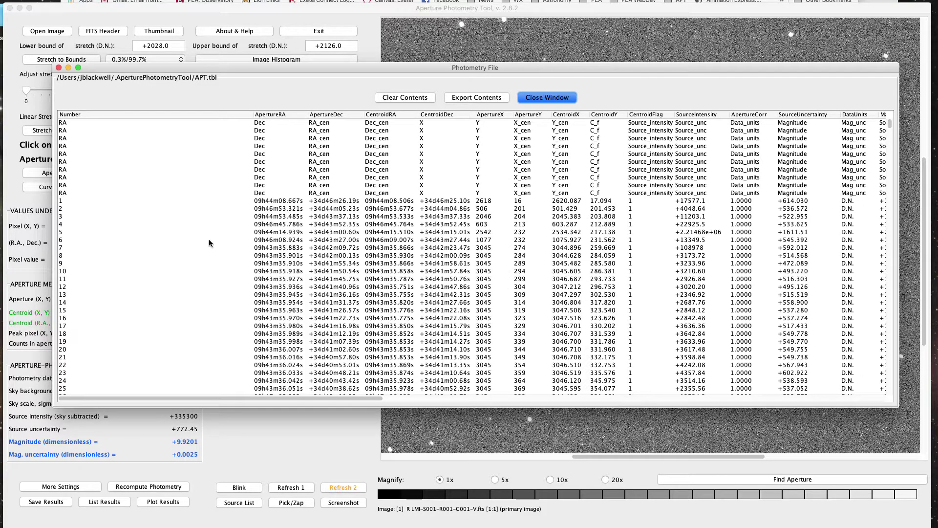
click(58, 68)
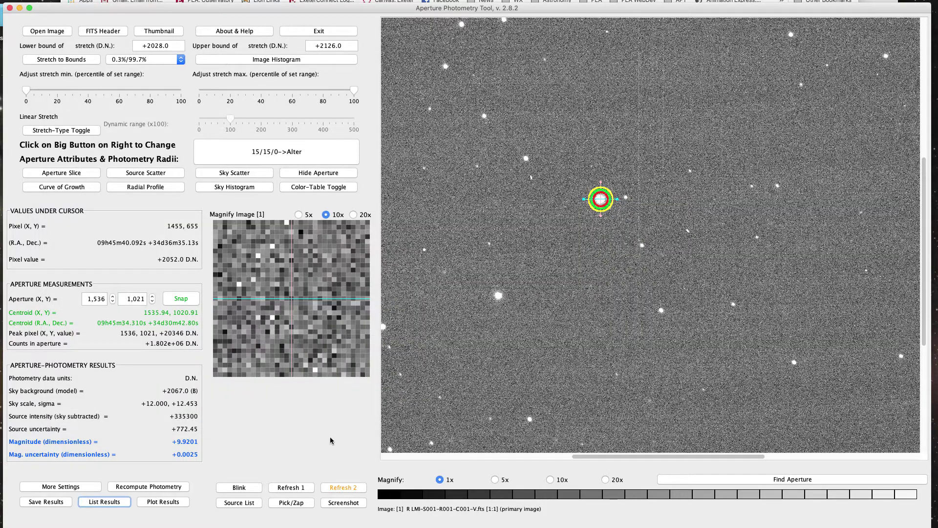